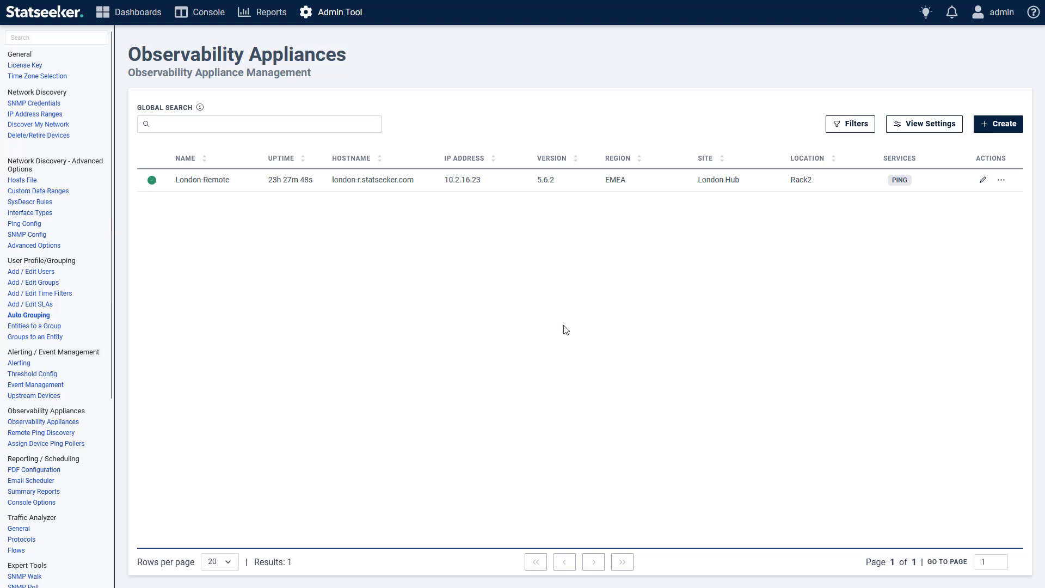
Create a new observability appliance named Athens-Remote with hostname athens-r.statseeker.com.
click(1002, 129)
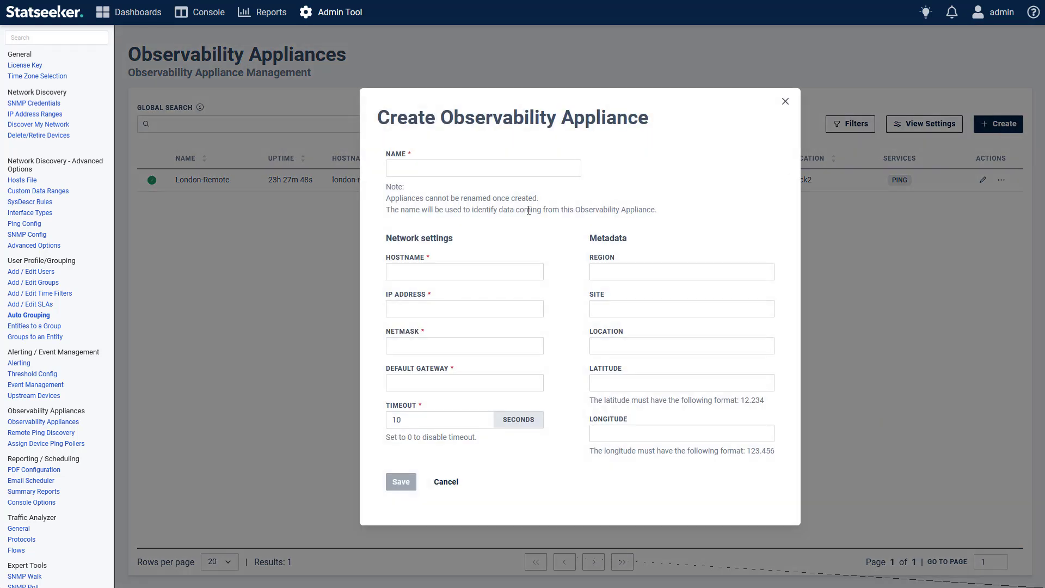
click(471, 168)
text(Athens-Remote)
click(445, 271)
text(athens-r.statseeker.com)
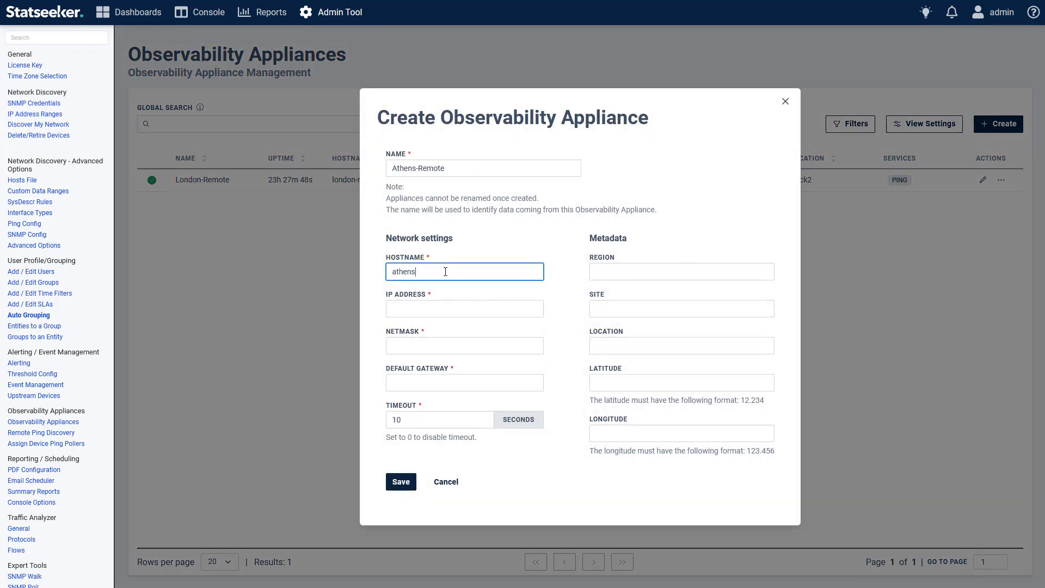
Enter IP address 10.2.16.24, netmask 255.255.255.0, default gateway 10.1.5.2 and region EMEA for the appliance.
key(Tab)
text(10.2.16.24)
key(Tab)
text(255.255.255.0)
key(Tab)
text(10.1.5.2)
key(Tab)
key(Tab)
text(EMEA)
Set the site to Maroussi and location to ESXi.102, save the appliance, and dismiss the download prompt.
key(Tab)
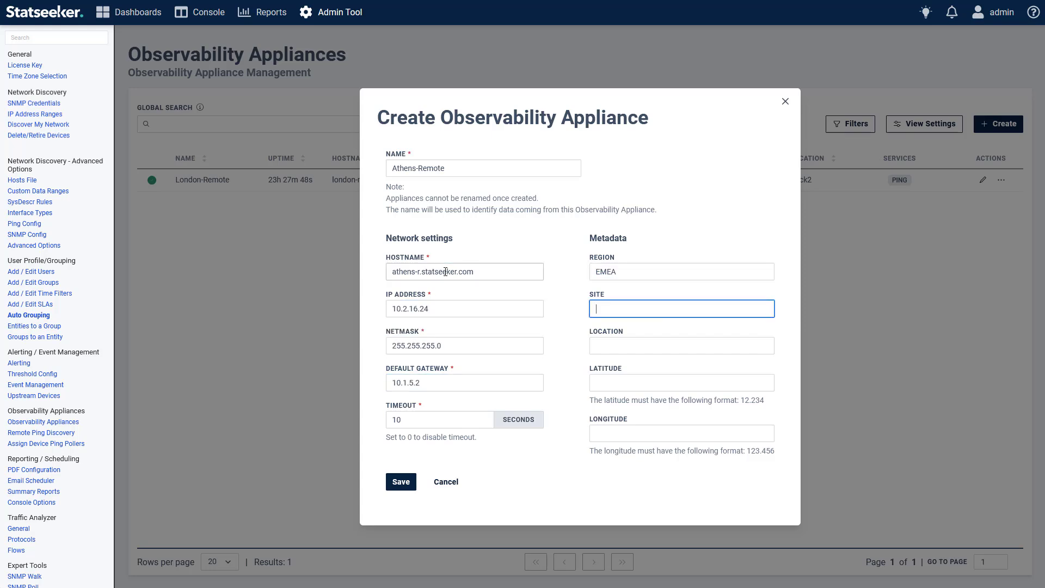
text(Maroussi)
key(Tab)
text(ESXi.102)
click(400, 481)
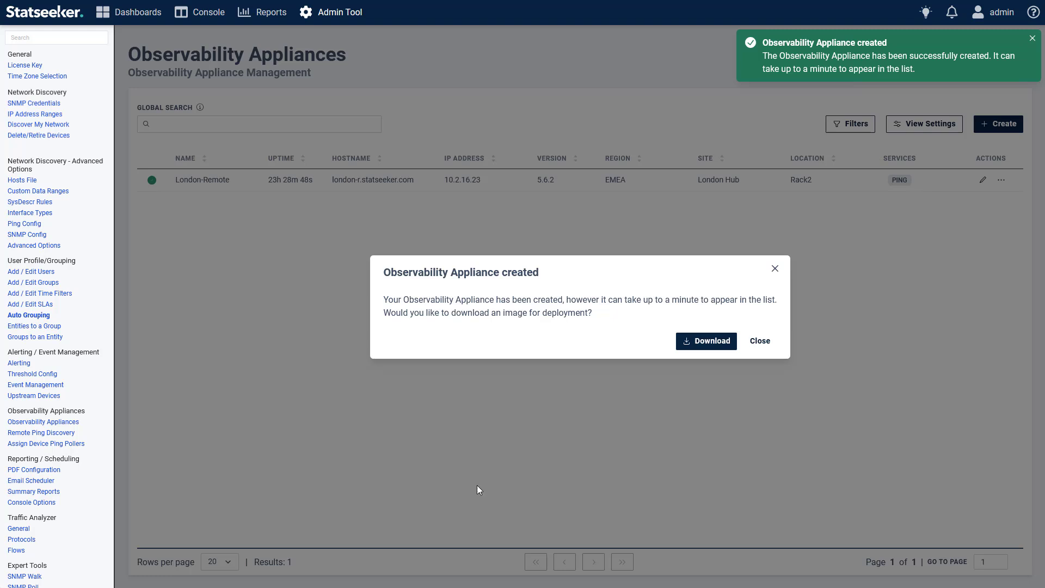
click(775, 269)
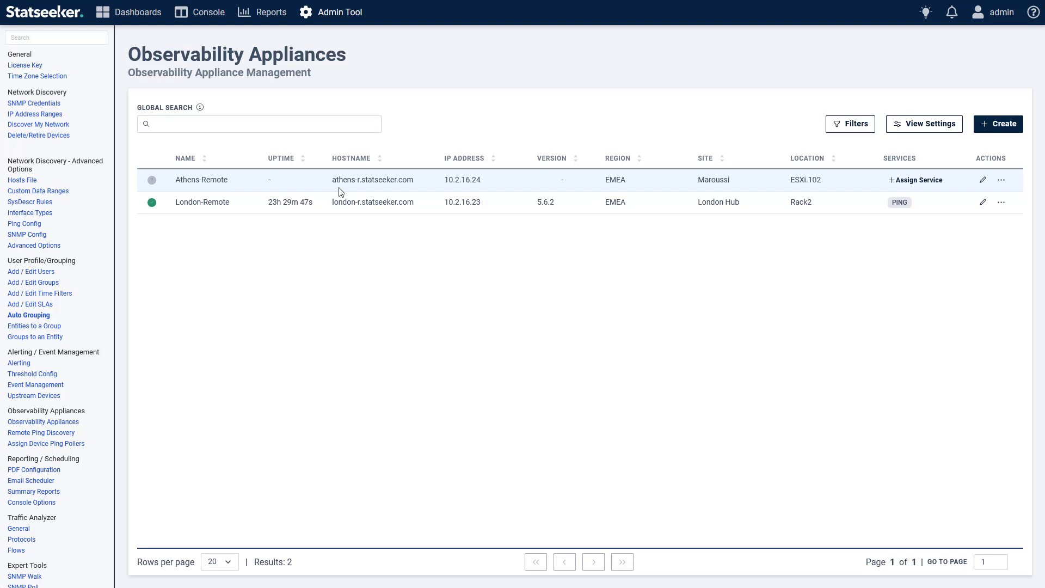
Download the Athens-Remote appliance image in .vmdk format.
click(1002, 182)
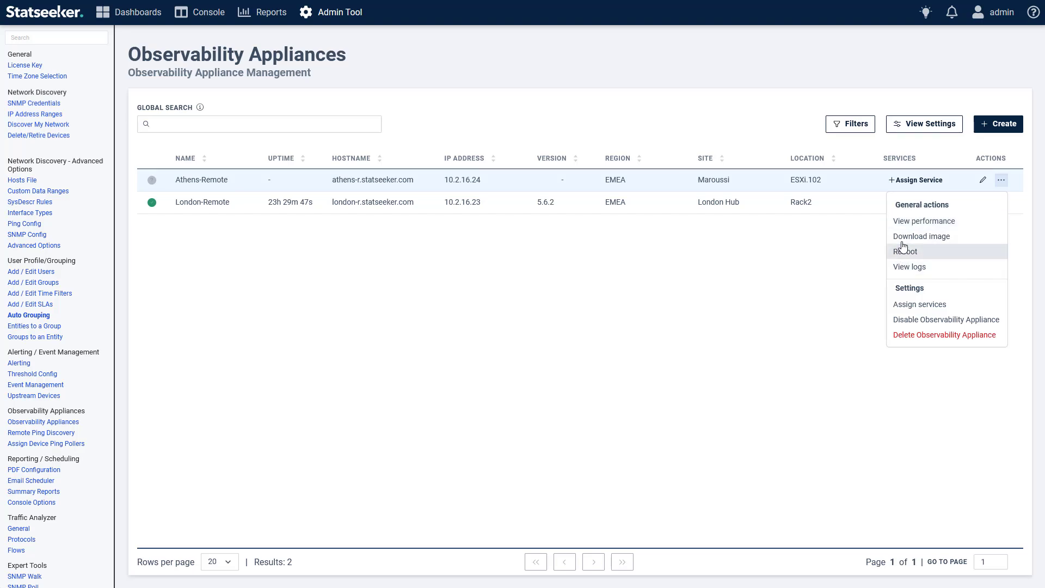
click(953, 243)
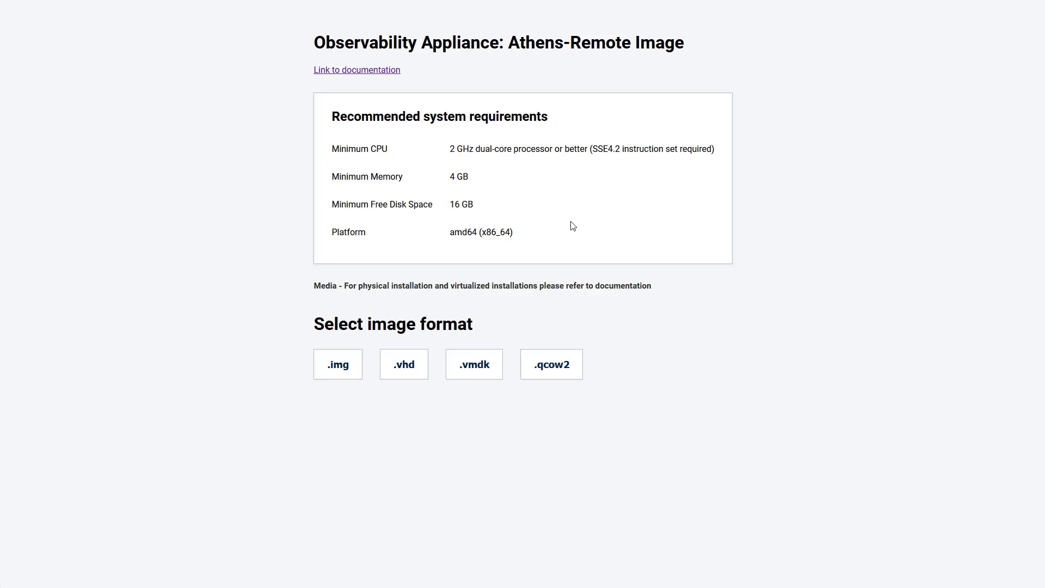
click(492, 374)
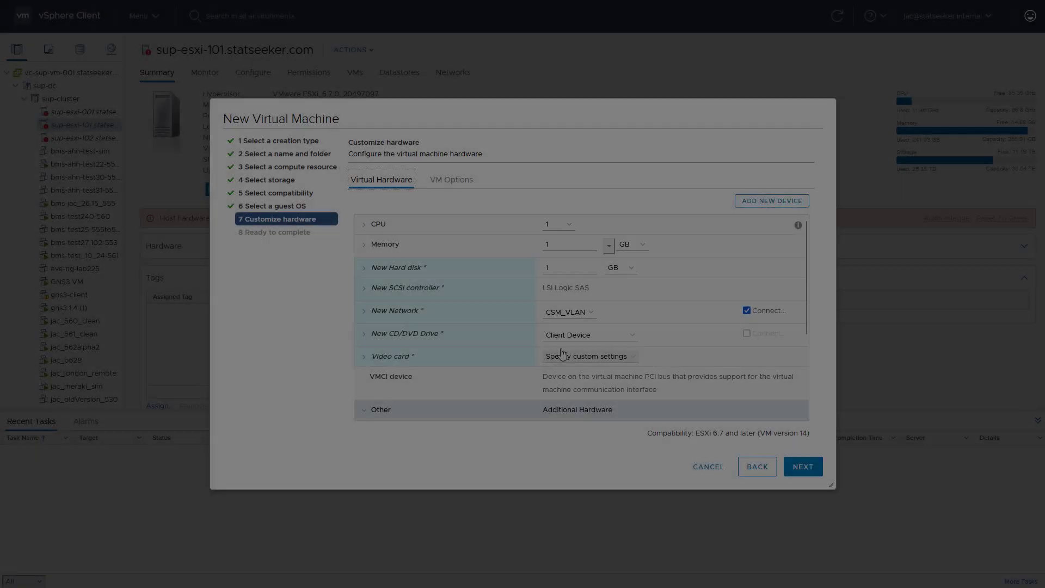
Set the new virtual machine's hardware to 2 CPUs, 4 GB memory and a 16 GB hard disk.
click(558, 224)
click(549, 256)
click(591, 245)
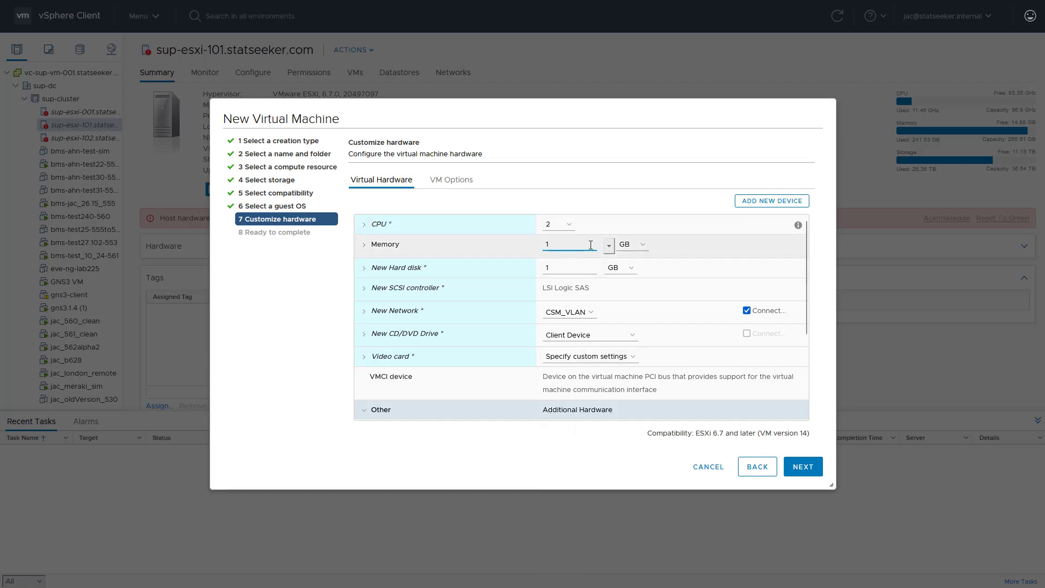
key(BackSpace)
text(4)
key(Tab)
text(16)
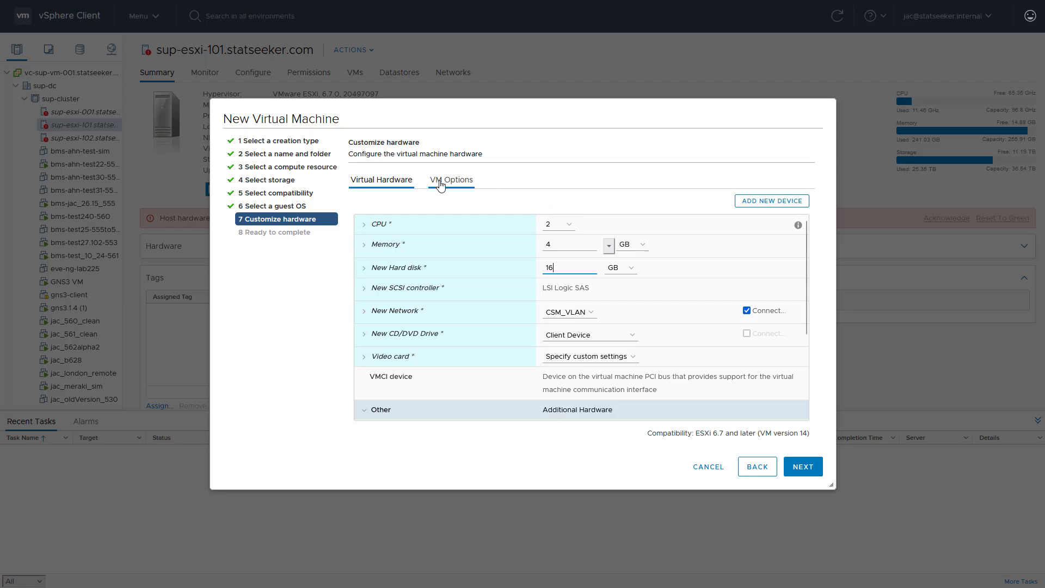
Set the VM's boot firmware to EFI and finish creating the virtual machine.
click(471, 185)
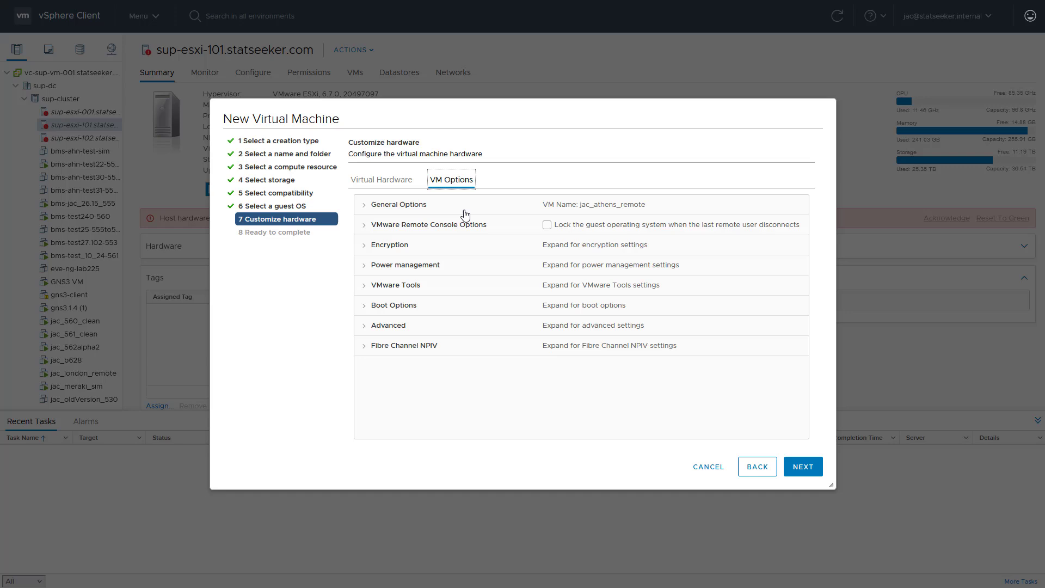
click(388, 308)
click(544, 325)
click(555, 355)
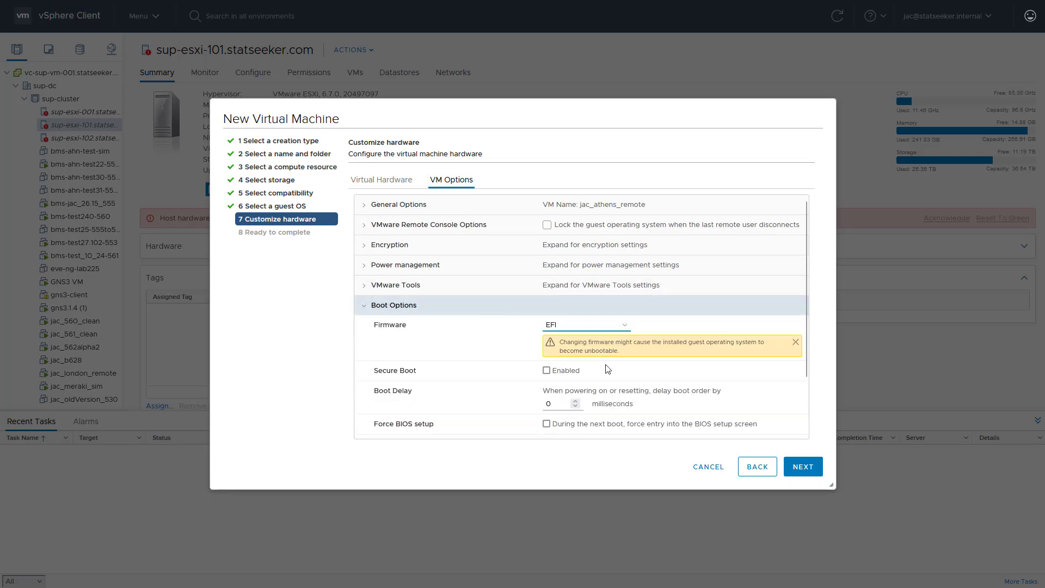
click(813, 473)
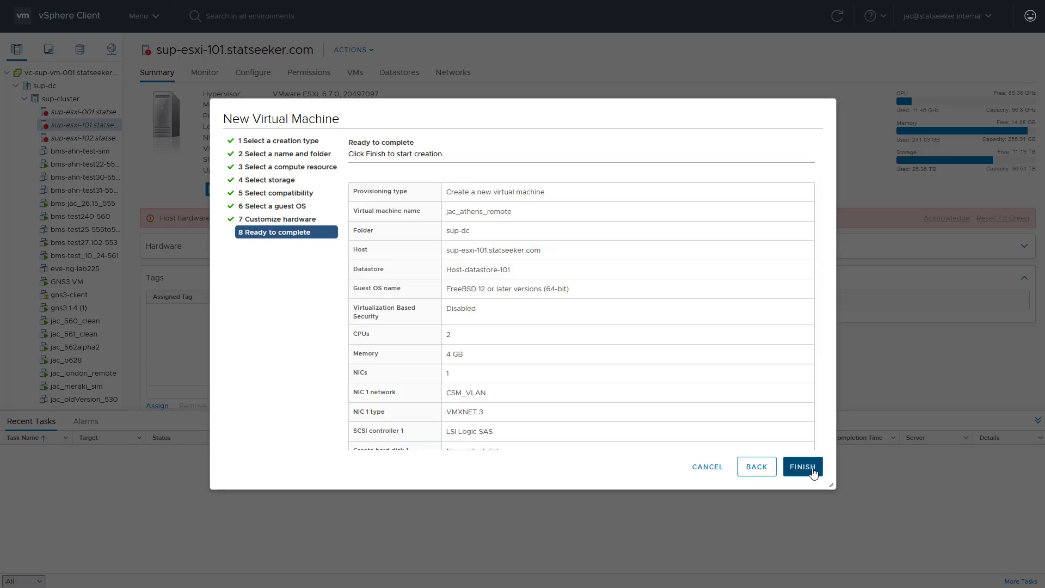
click(802, 466)
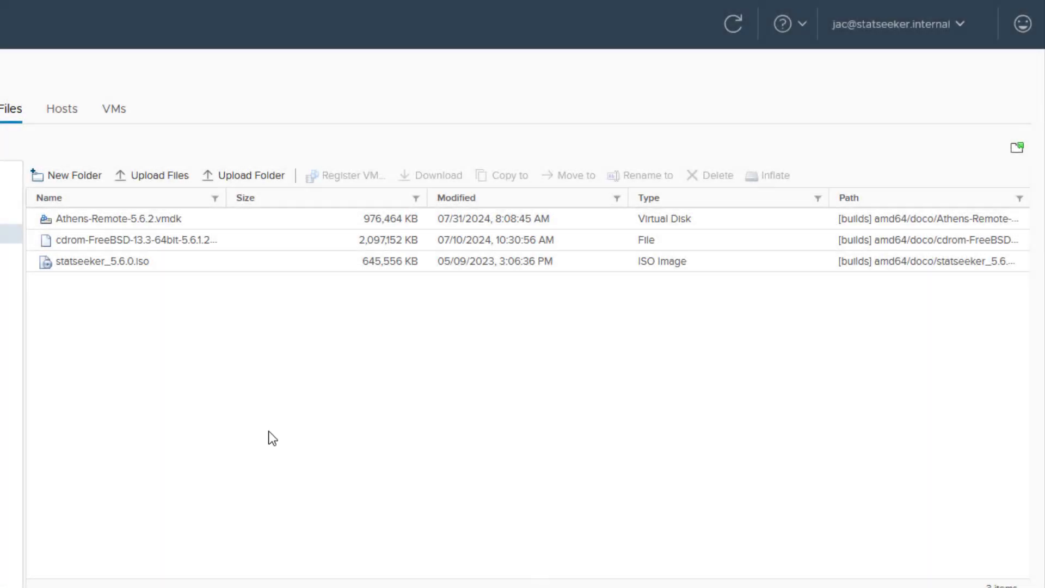
Move the Athens-Remote-5.6.2.vmdk file into the jac_athens_remote folder on Host-datastore-101.
click(141, 221)
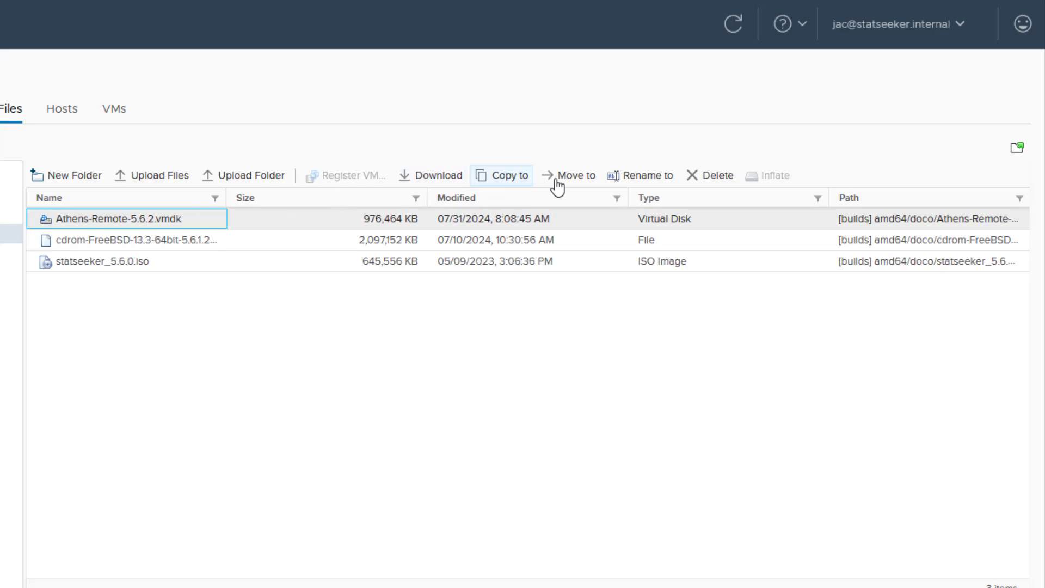
click(573, 177)
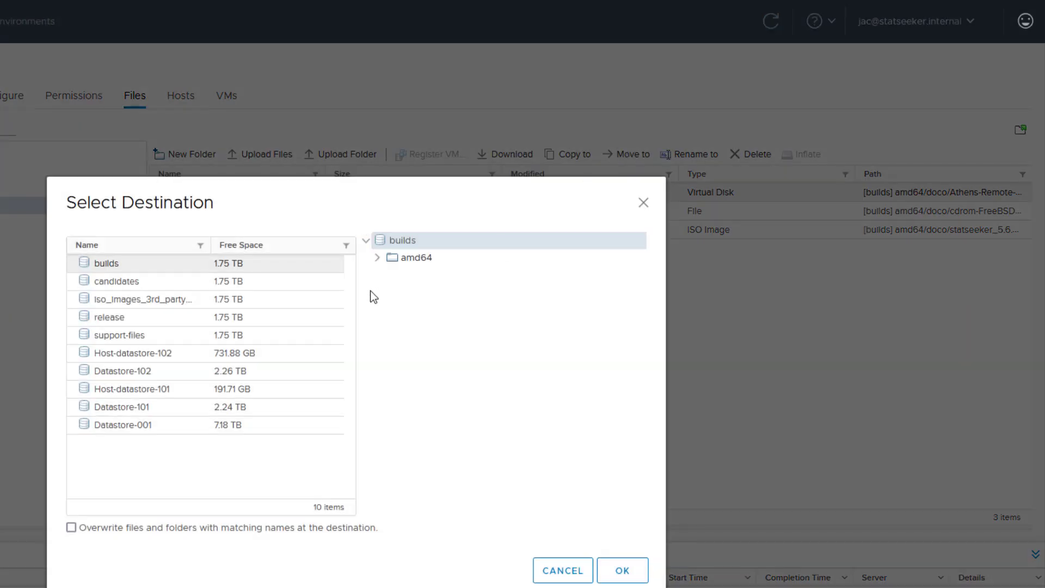
click(110, 390)
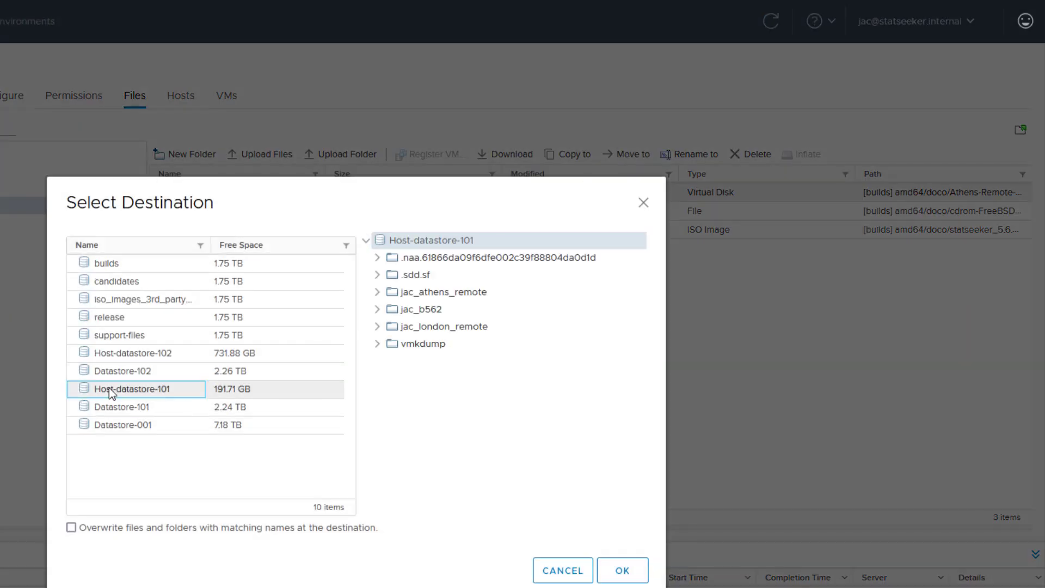
click(442, 292)
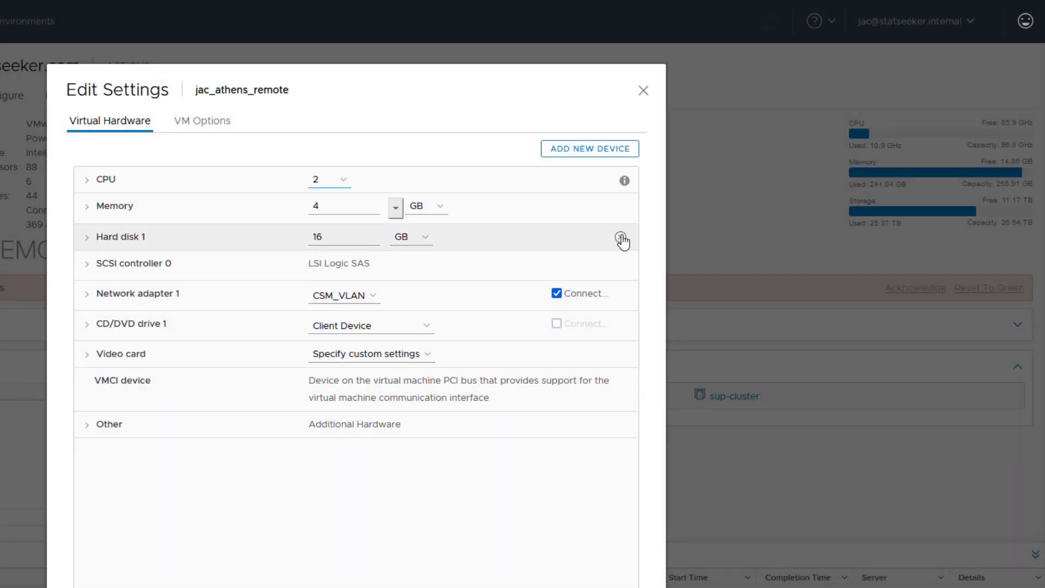
Replace the VM's hard disk with the existing Athens-Remote-5.6.2.vmdk from jac_athens_remote on Host-datastore-101.
click(620, 238)
click(588, 152)
click(548, 238)
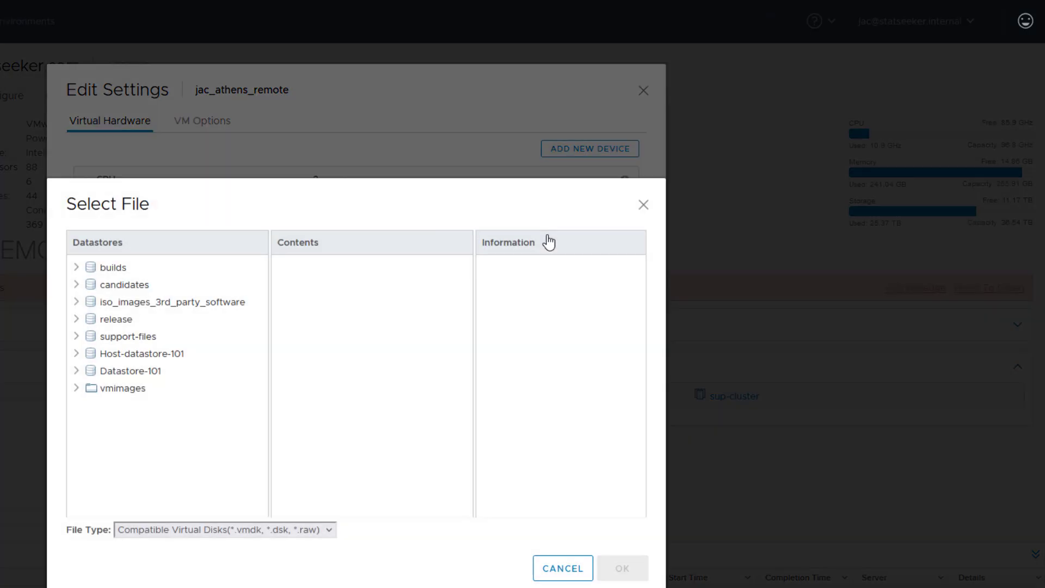
click(76, 353)
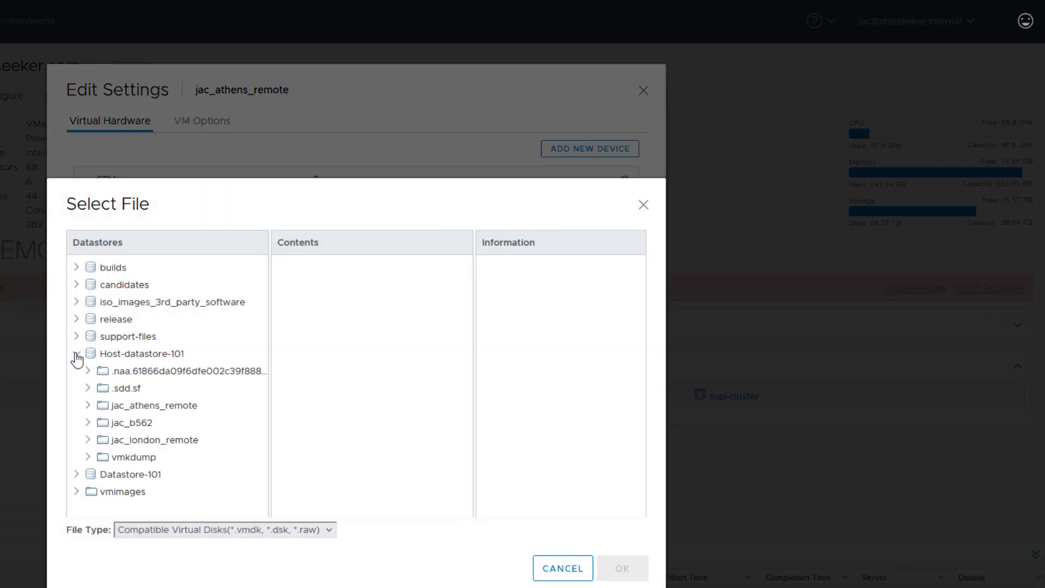
click(164, 405)
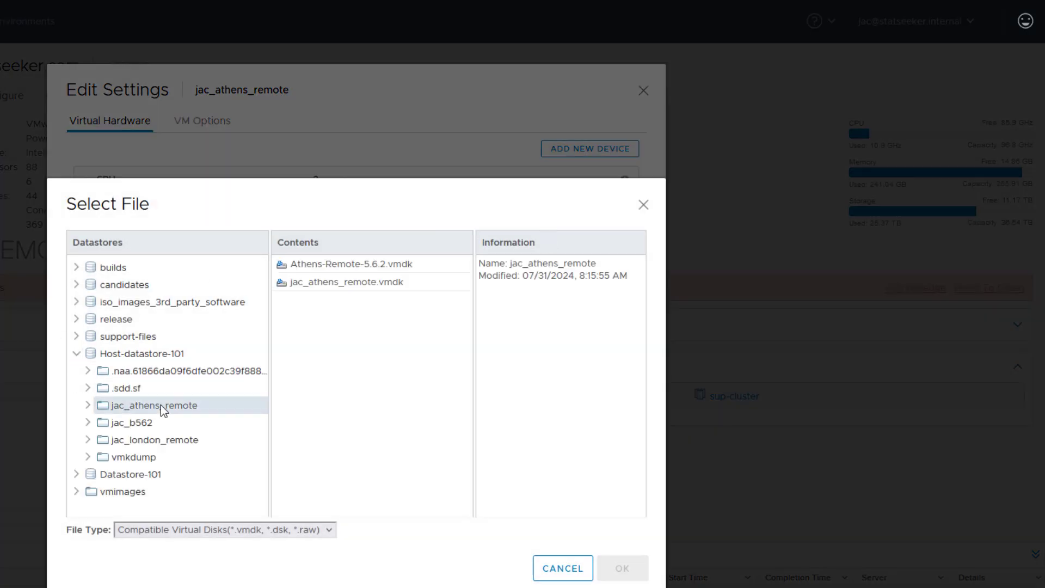
click(320, 269)
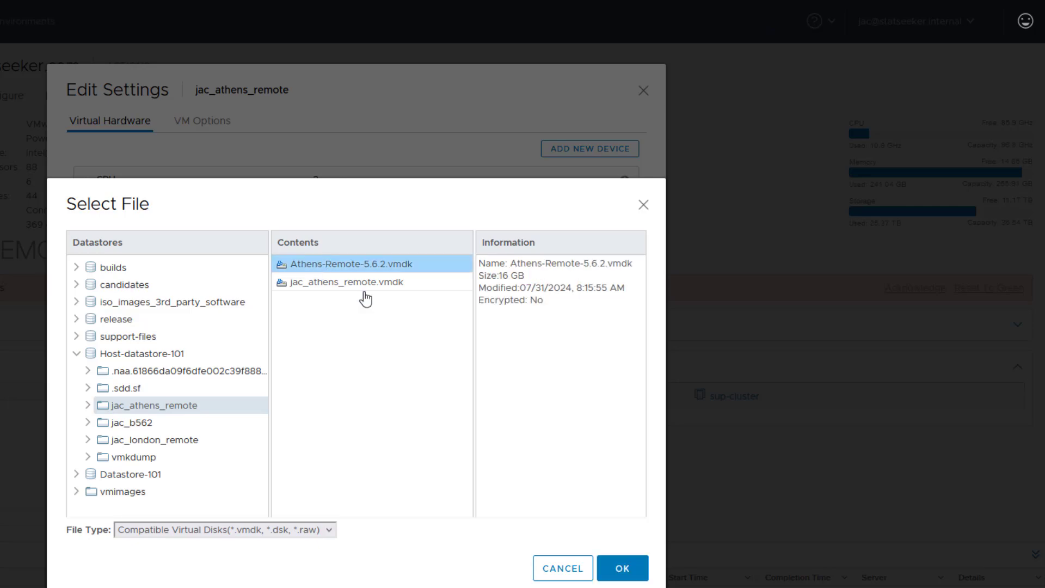
click(624, 576)
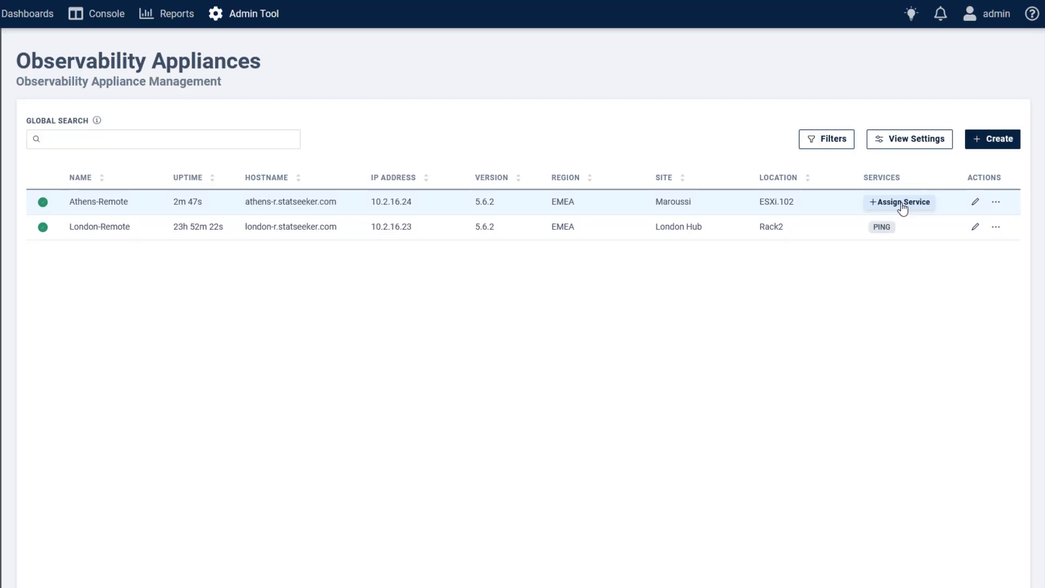
Assign the ping service to the Athens-Remote appliance.
click(901, 202)
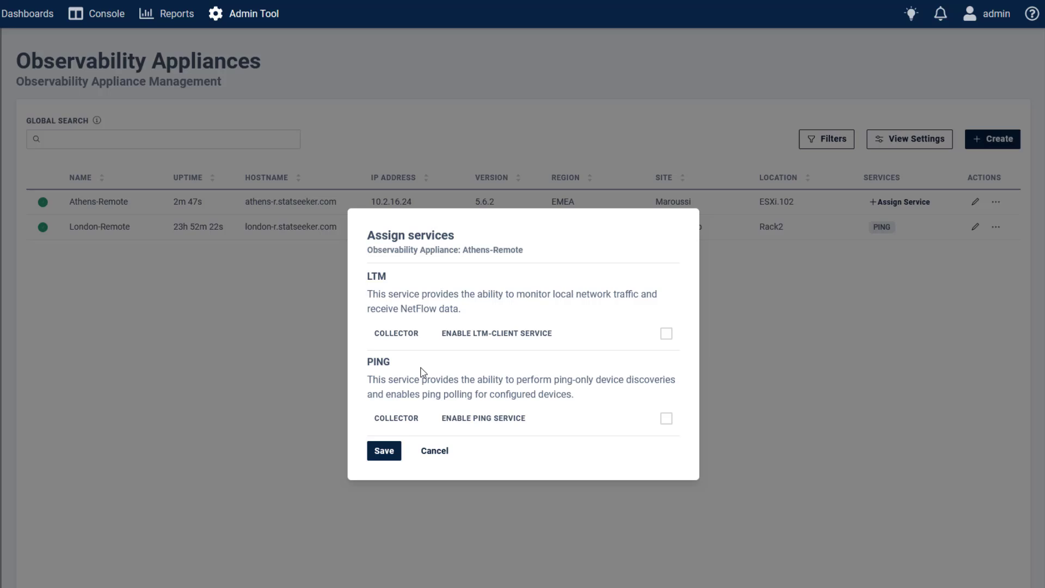
click(664, 420)
click(390, 454)
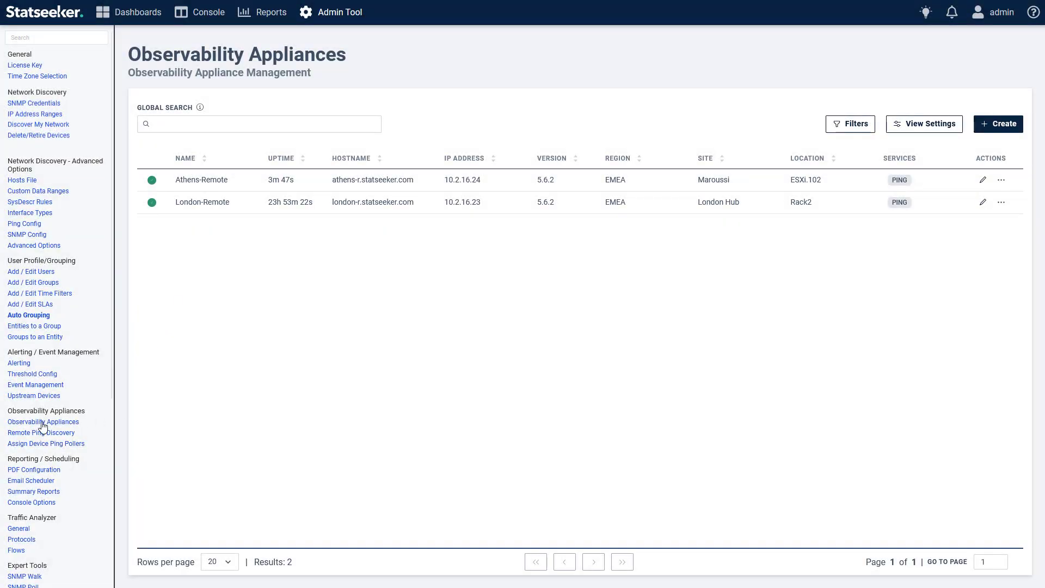
Dry-run a remote ping discovery from Athens-Remote with the scan range include 10.100.59.*.
click(73, 435)
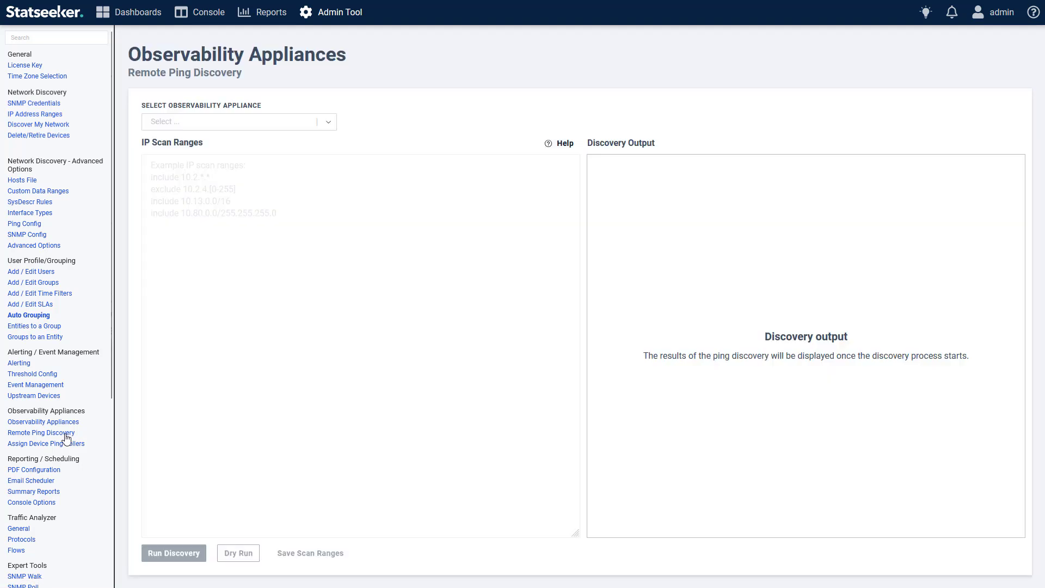
click(328, 122)
click(178, 144)
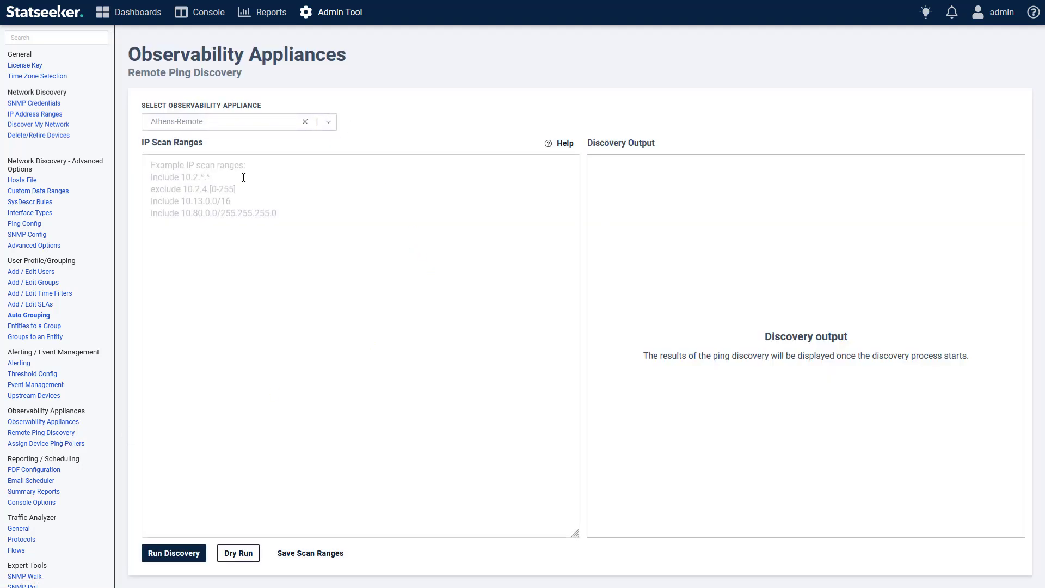
click(276, 180)
text(include 10.100.59.*)
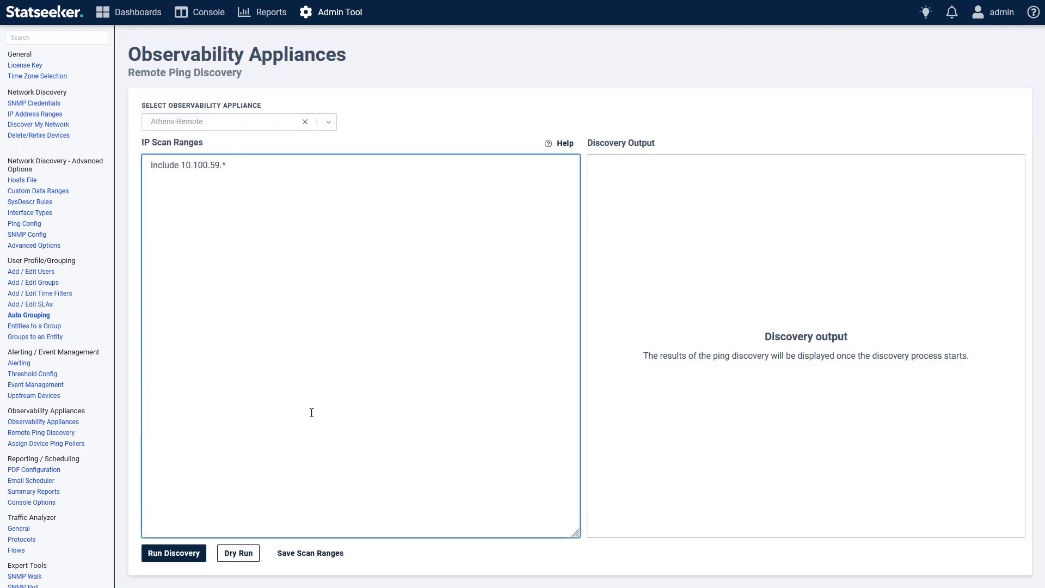
click(257, 553)
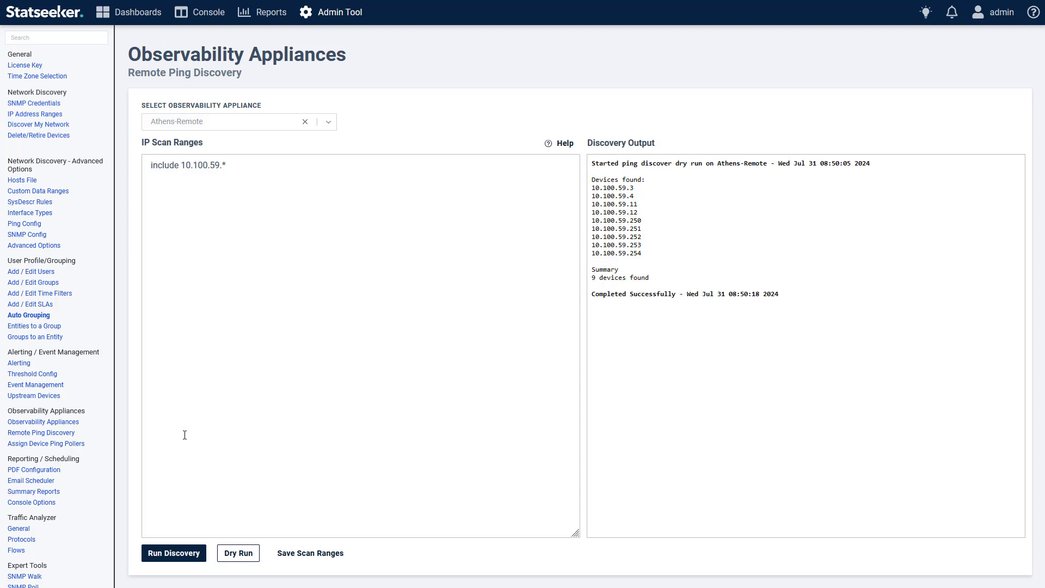
Open the device ping poller assignments and review the pollers of the London devices.
click(68, 444)
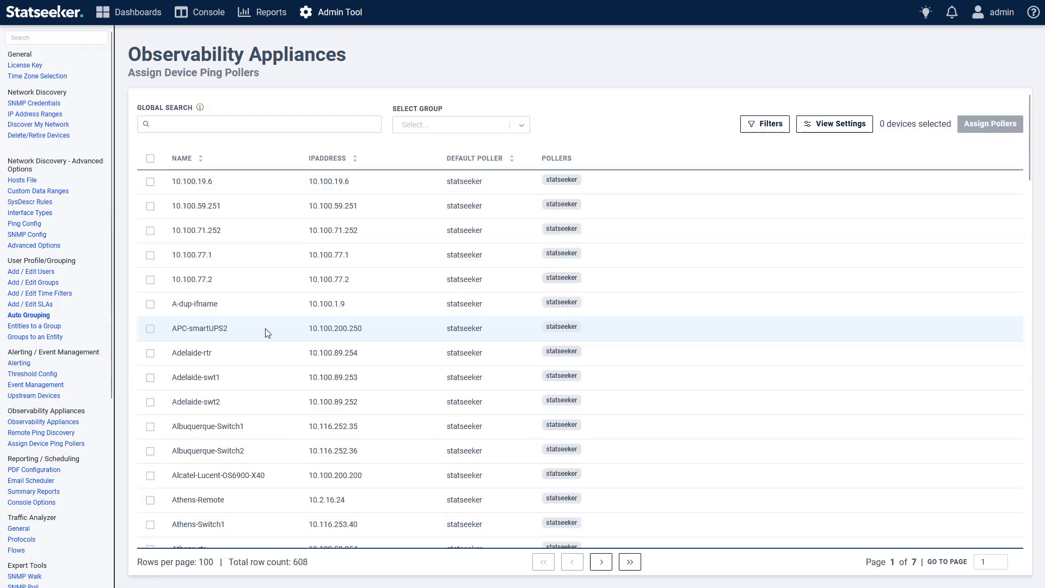
click(192, 125)
text(London)
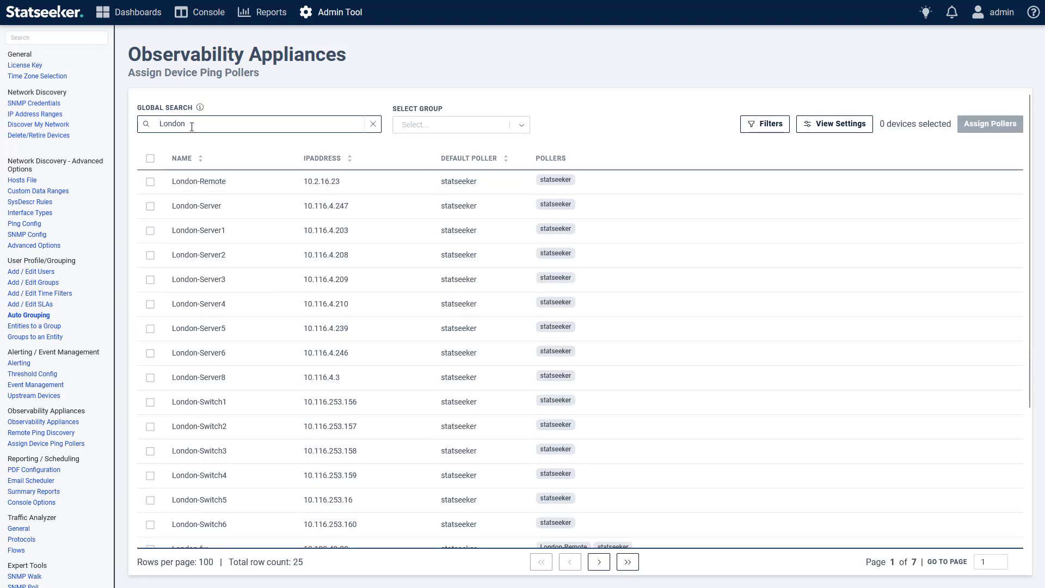
scroll(259, 321, down, 4)
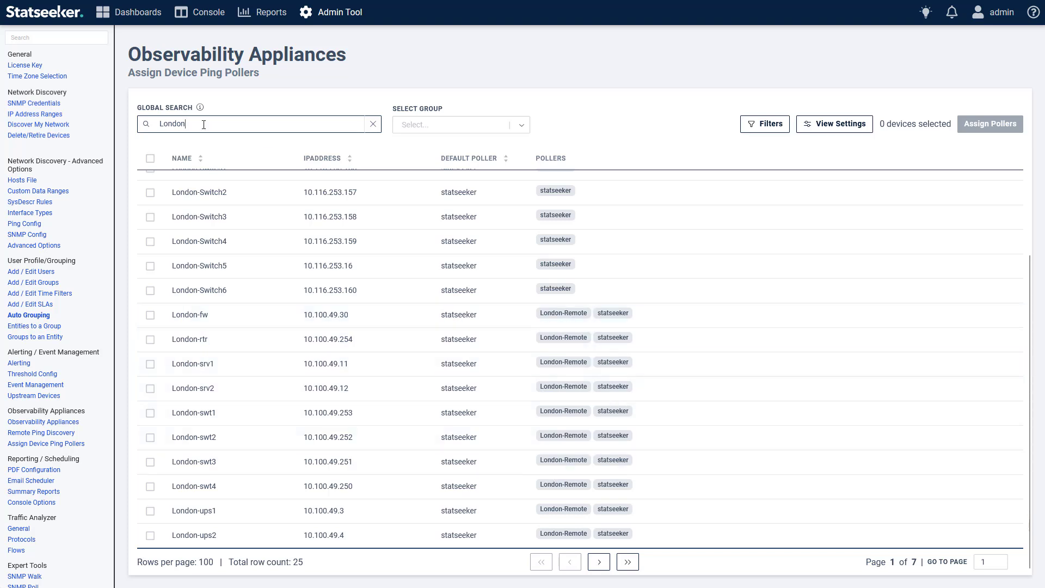
Assign the statseeker and Athens-Remote pollers to all Athens devices, making Athens-Remote the default poller.
key(ctrl+a)
text(Athens)
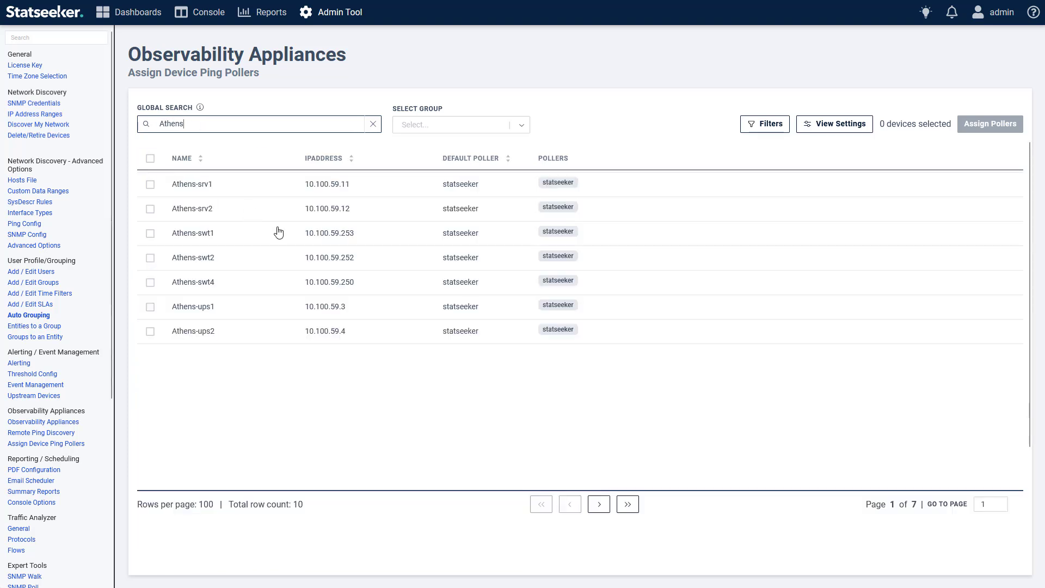
click(150, 158)
click(989, 124)
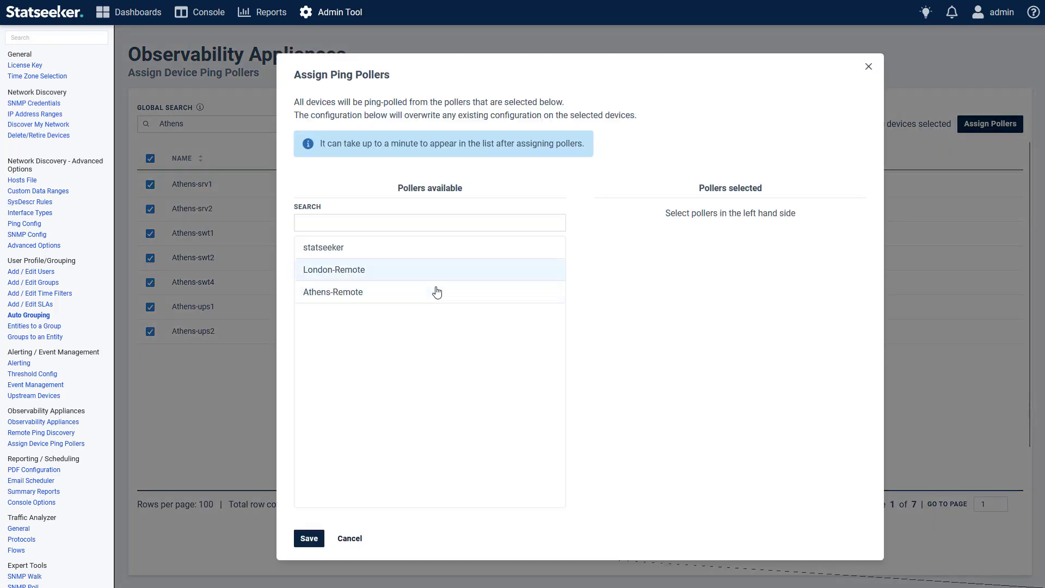
click(359, 248)
click(463, 270)
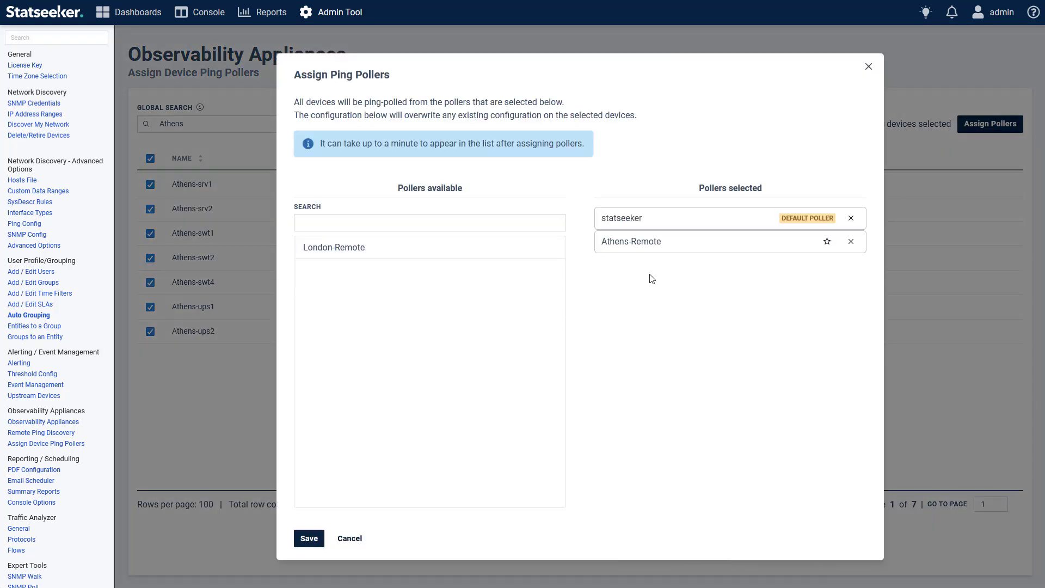
click(826, 243)
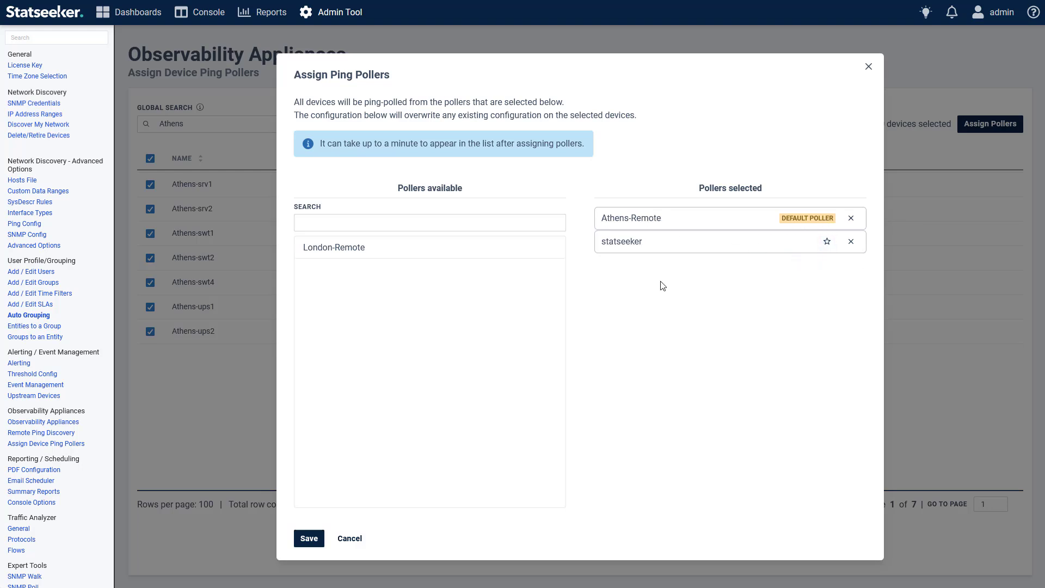
click(309, 541)
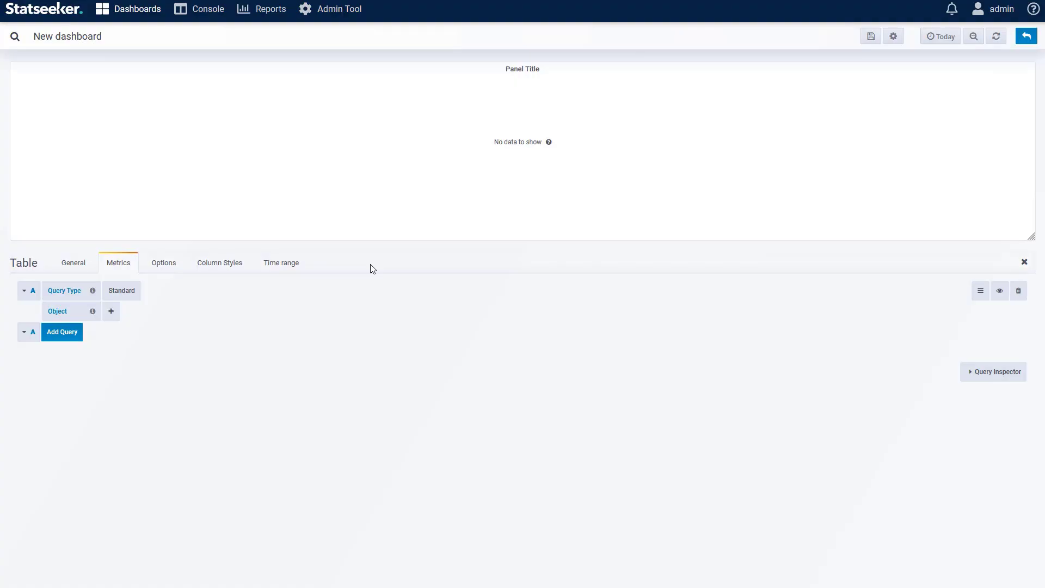
click(111, 310)
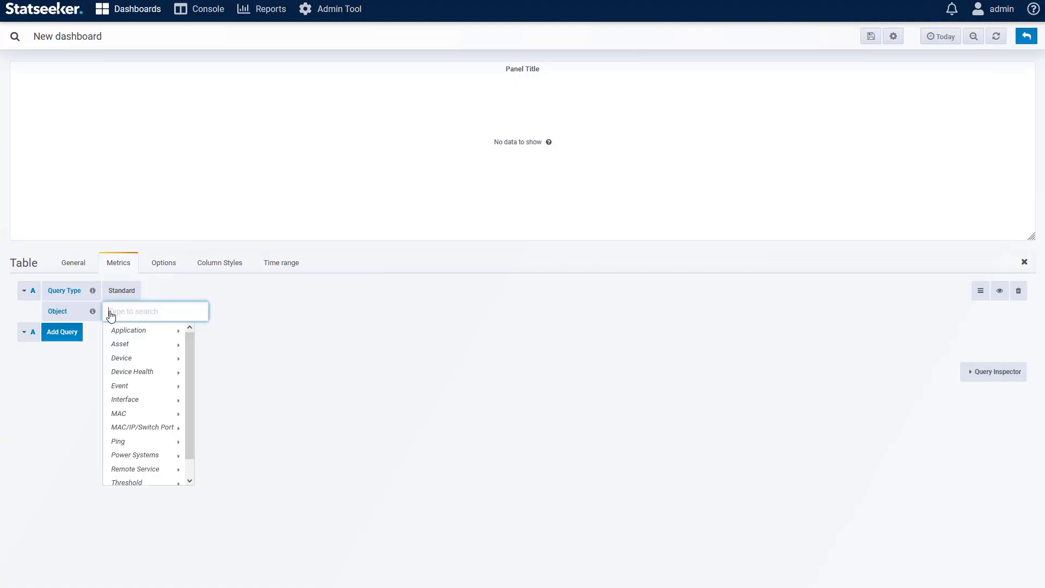
mouse_move(121, 359)
mouse_move(209, 361)
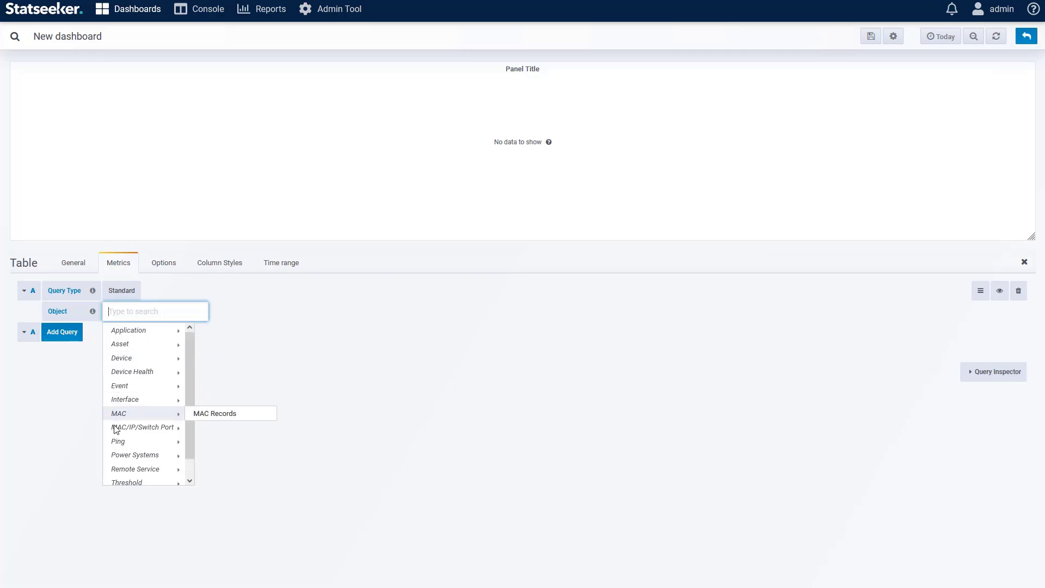
mouse_move(119, 443)
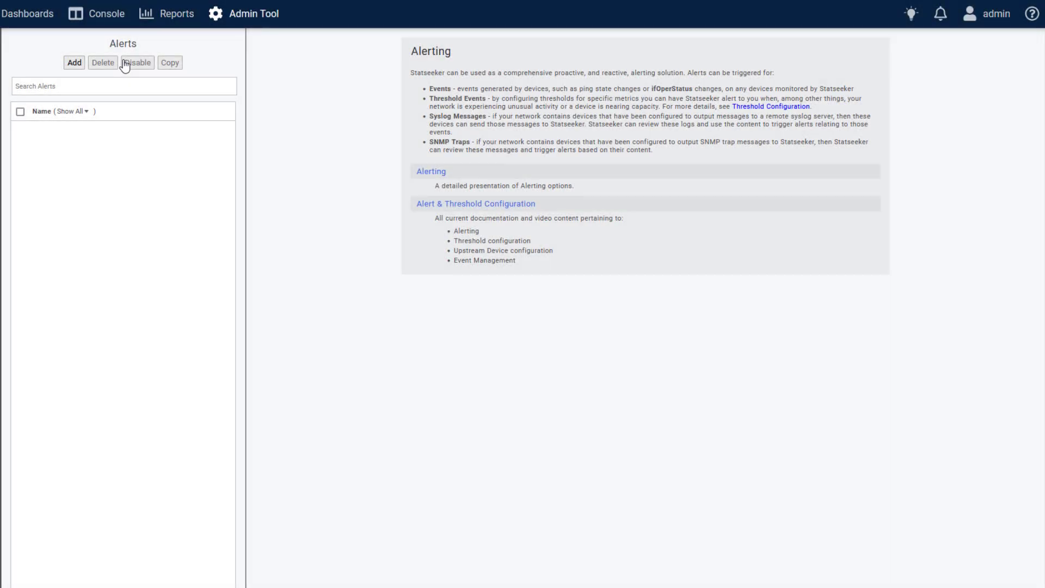
Add a new Event alert with data type Ping and the Ping State field.
click(80, 63)
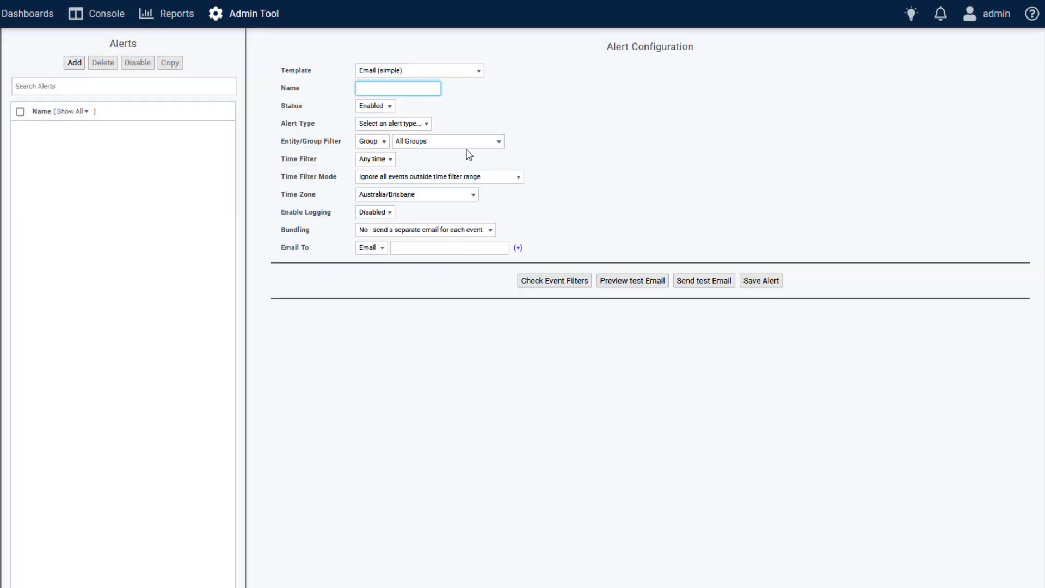
click(401, 125)
click(396, 139)
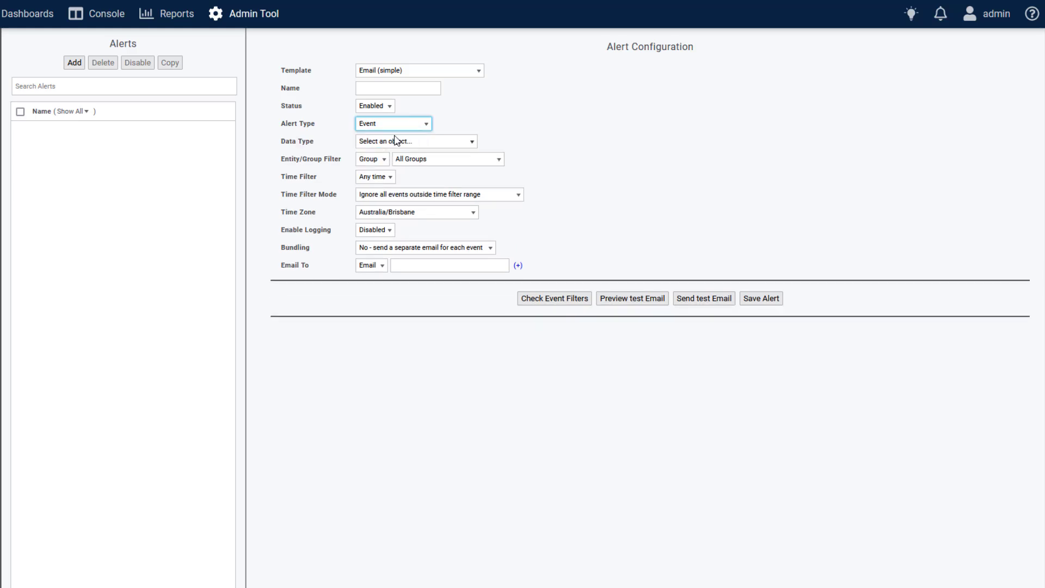
click(410, 144)
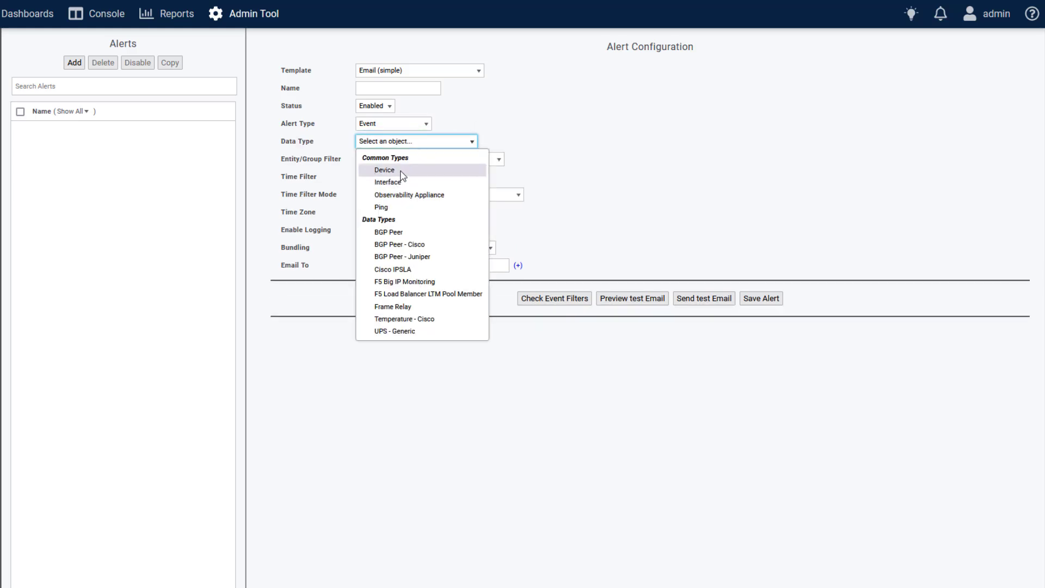
click(401, 170)
click(401, 161)
click(395, 173)
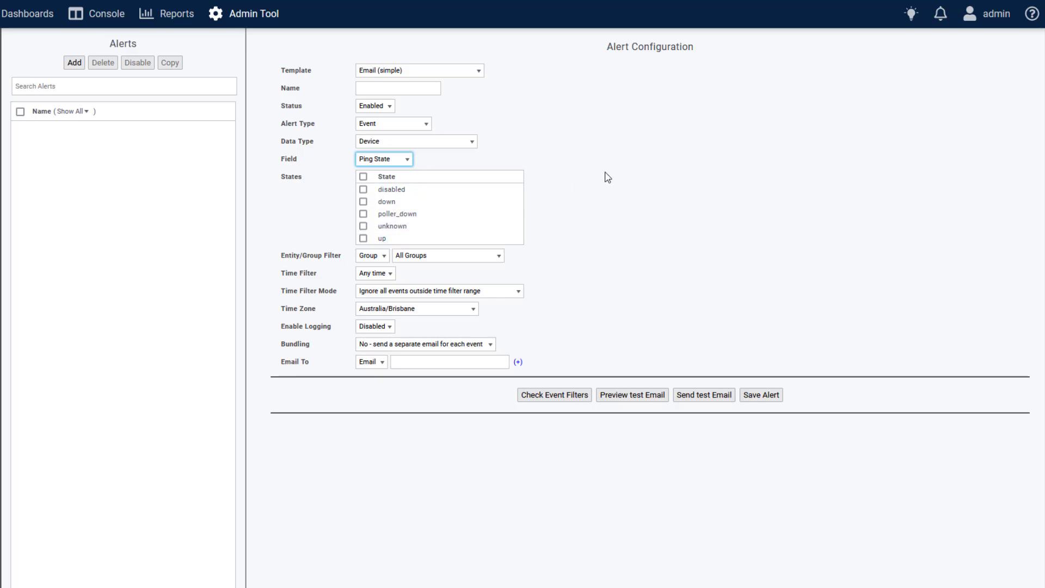
click(408, 146)
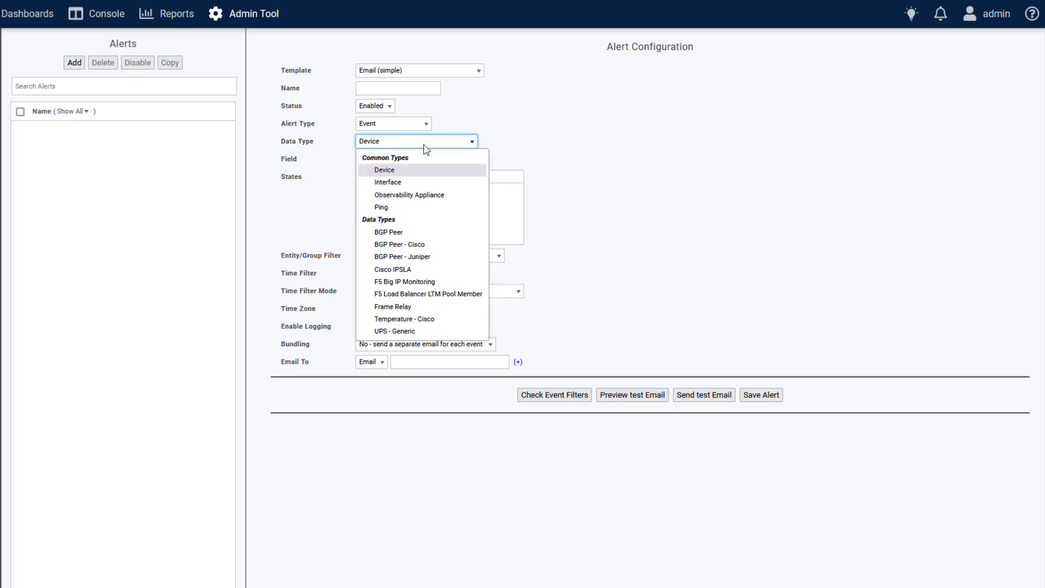
click(388, 208)
click(396, 160)
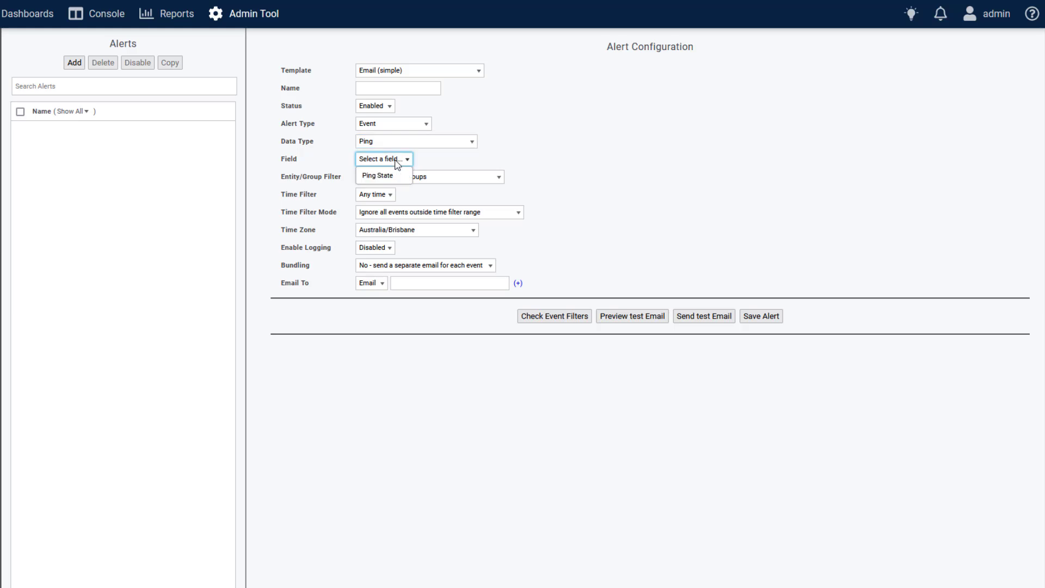
click(386, 176)
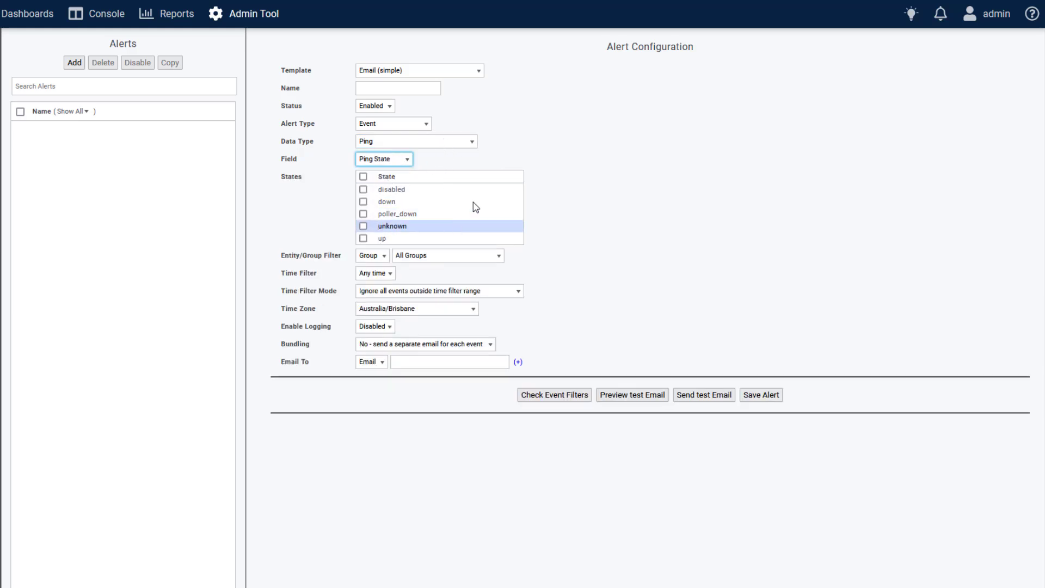